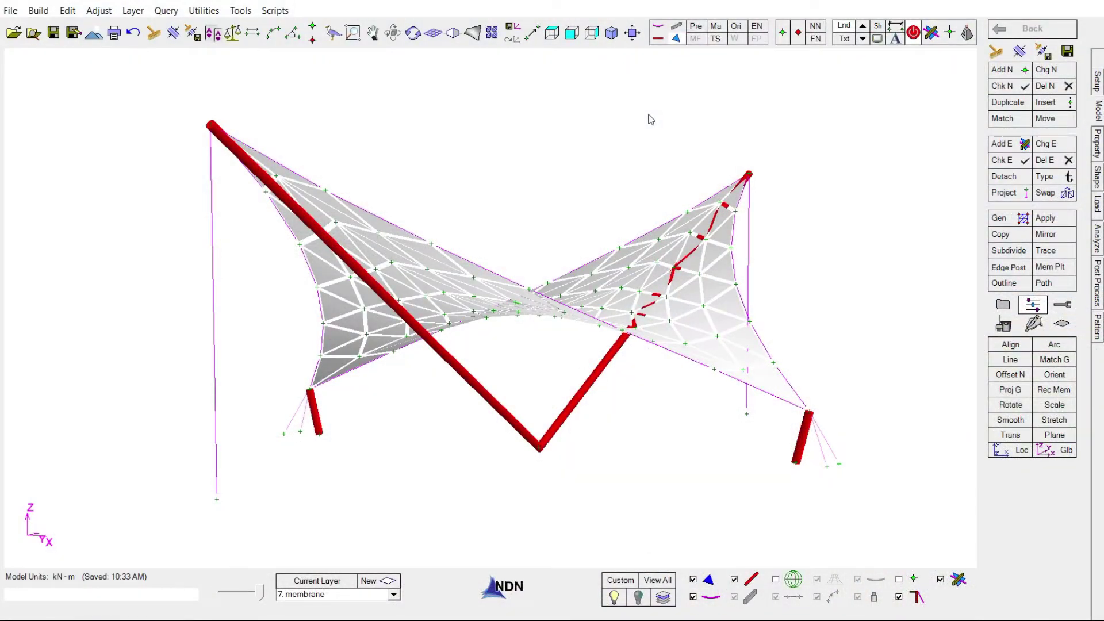
# - Show strut and Wire Rope cable materials, briefly colour by section, then orbit under the membrane
pyautogui.click(715, 26)
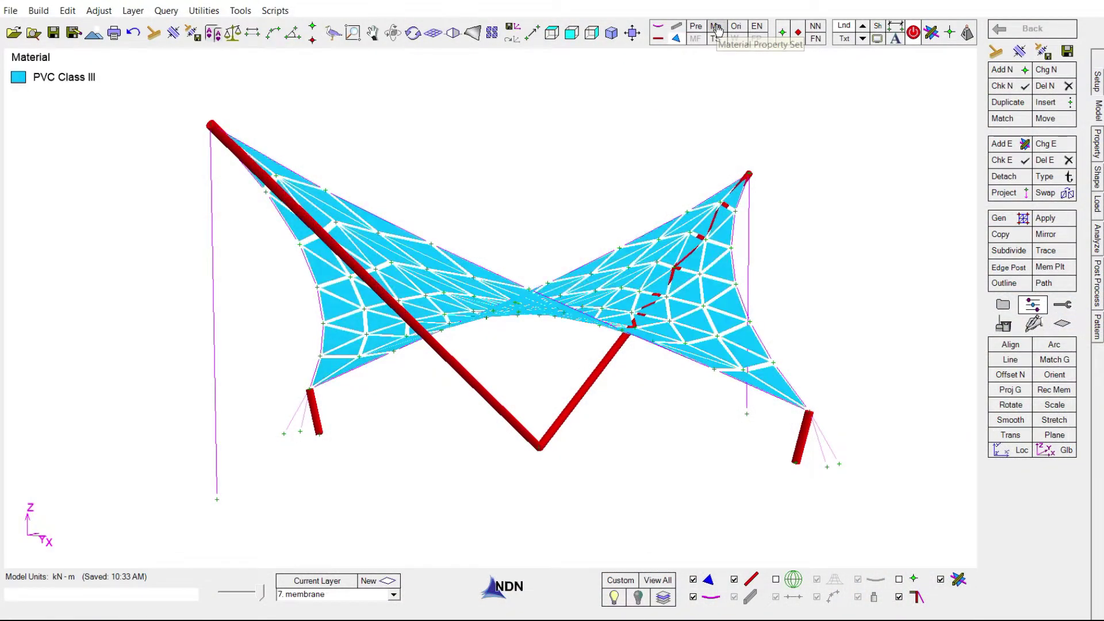
pyautogui.click(658, 39)
pyautogui.click(659, 26)
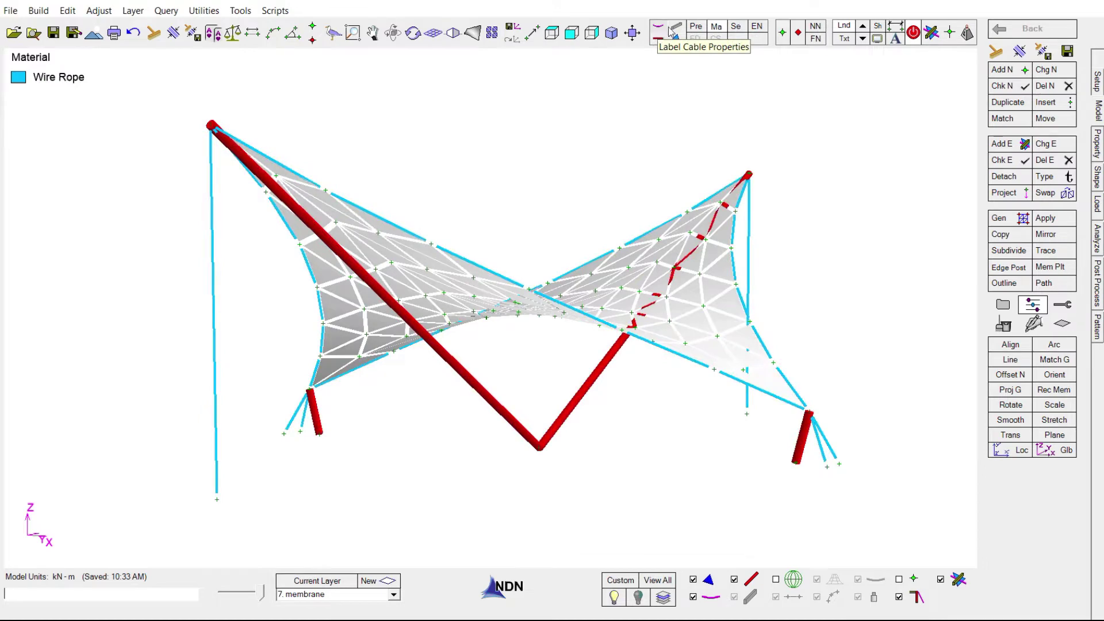
pyautogui.click(738, 27)
pyautogui.click(739, 27)
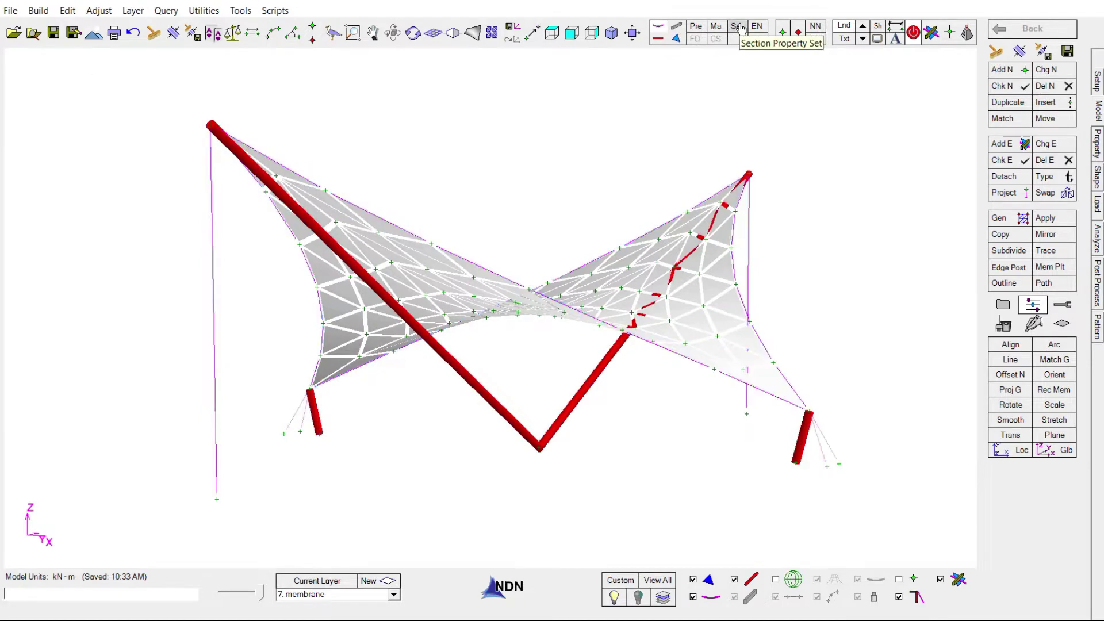
pyautogui.moveTo(867, 191); pyautogui.dragTo(820, 235, button='middle')
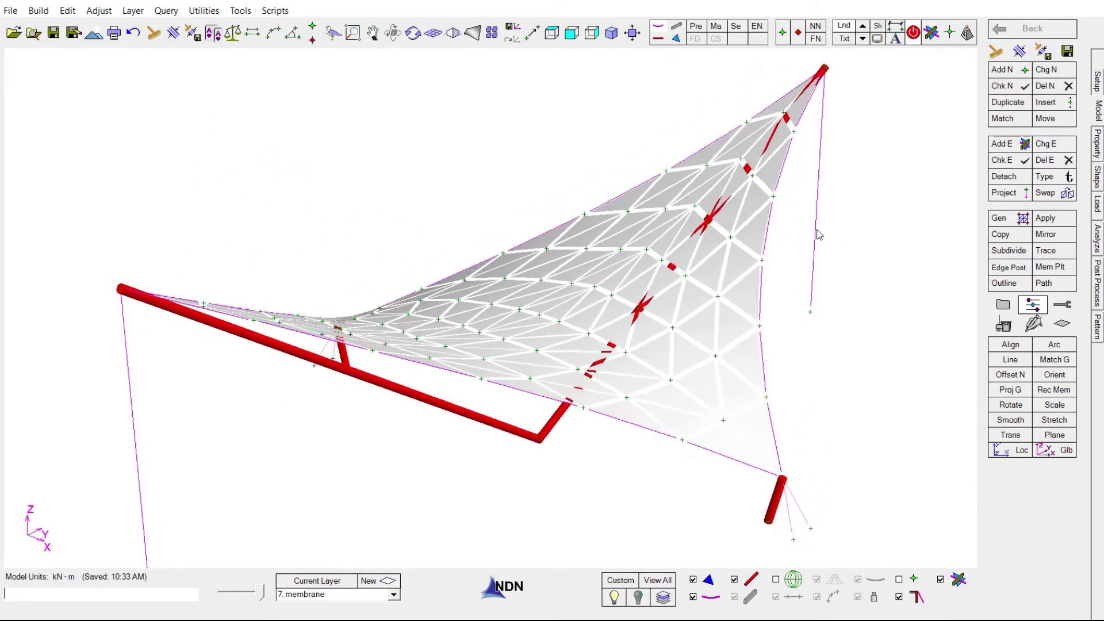
# - Step through load cases 2 to 5, from Wind 0.50 Uniform to LL 0.35 Uniform
pyautogui.click(1098, 204)
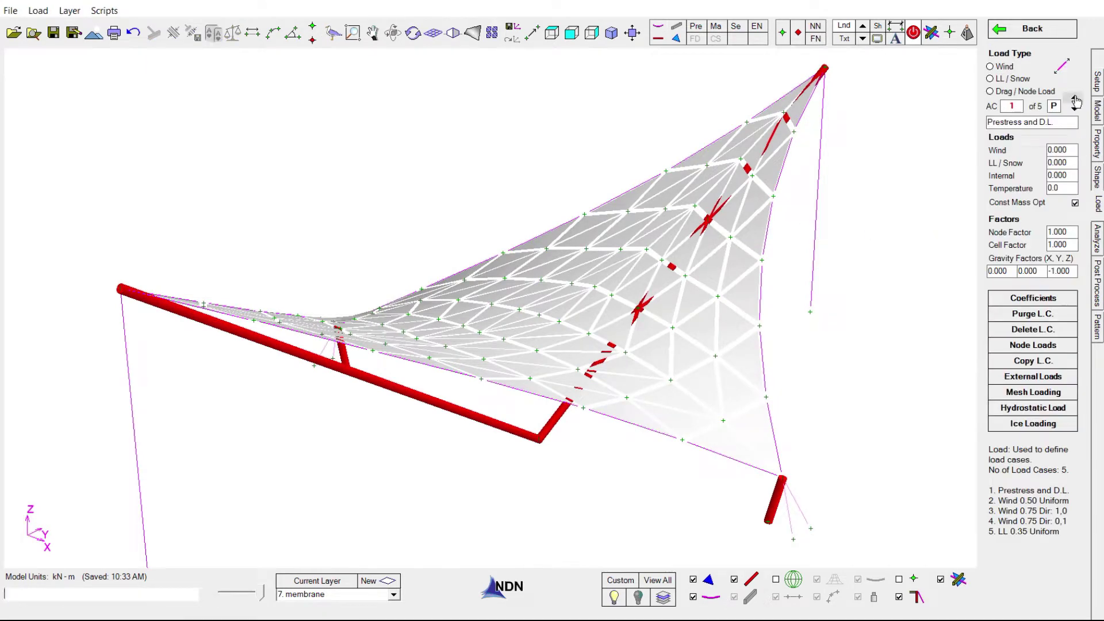
pyautogui.click(1073, 98)
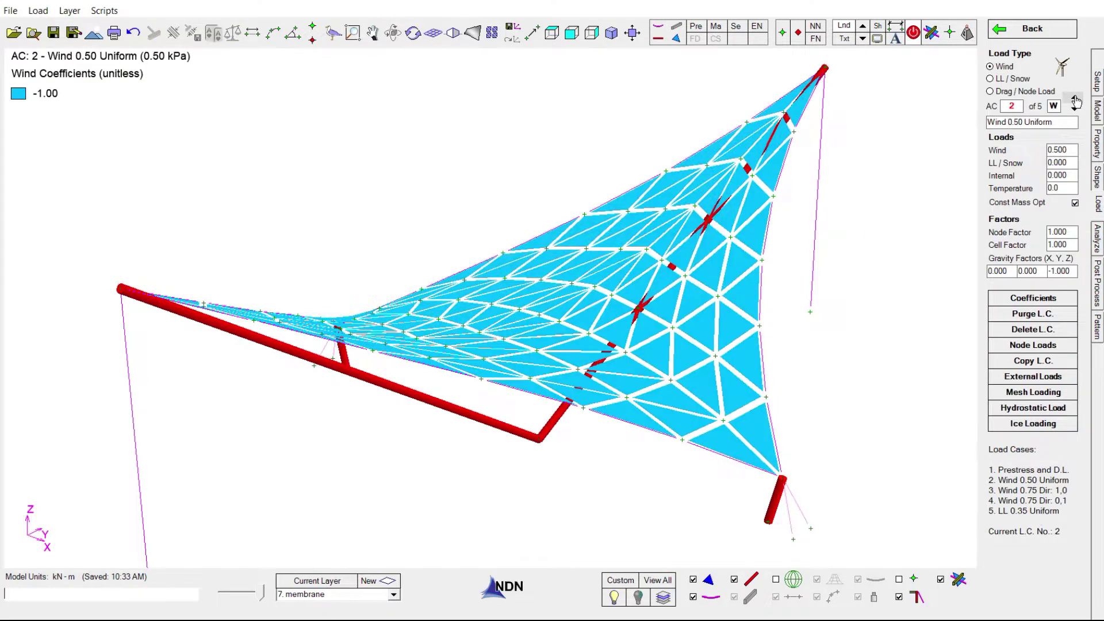
pyautogui.click(1075, 98)
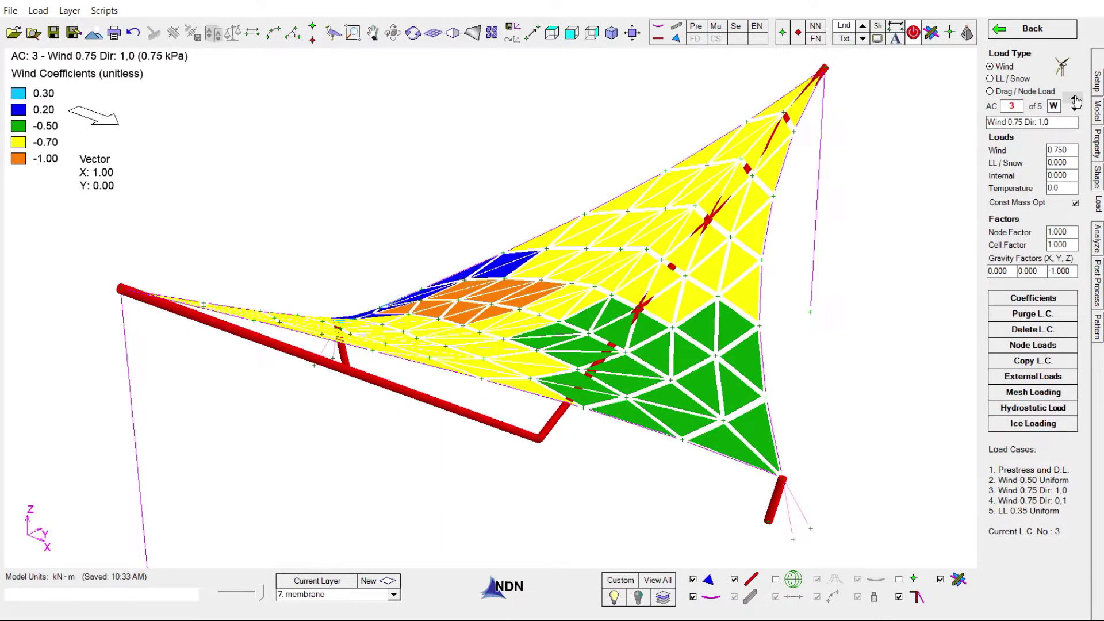
pyautogui.click(1075, 97)
pyautogui.click(1075, 98)
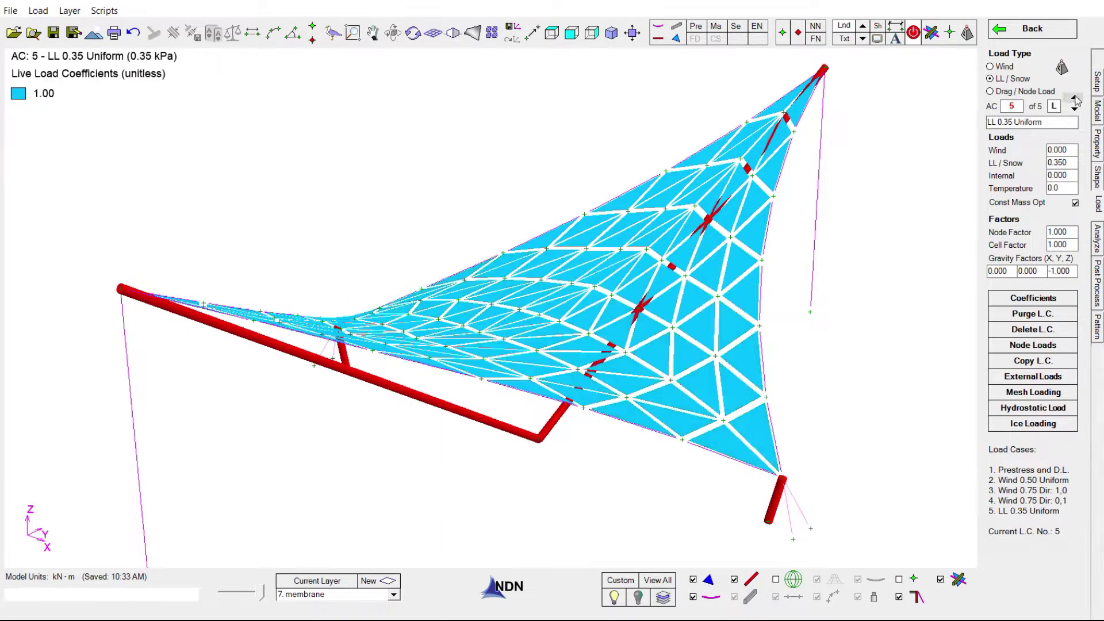
# - Display warp stress results on the membrane for analysis cases 2, 3 and 4
pyautogui.click(1097, 110)
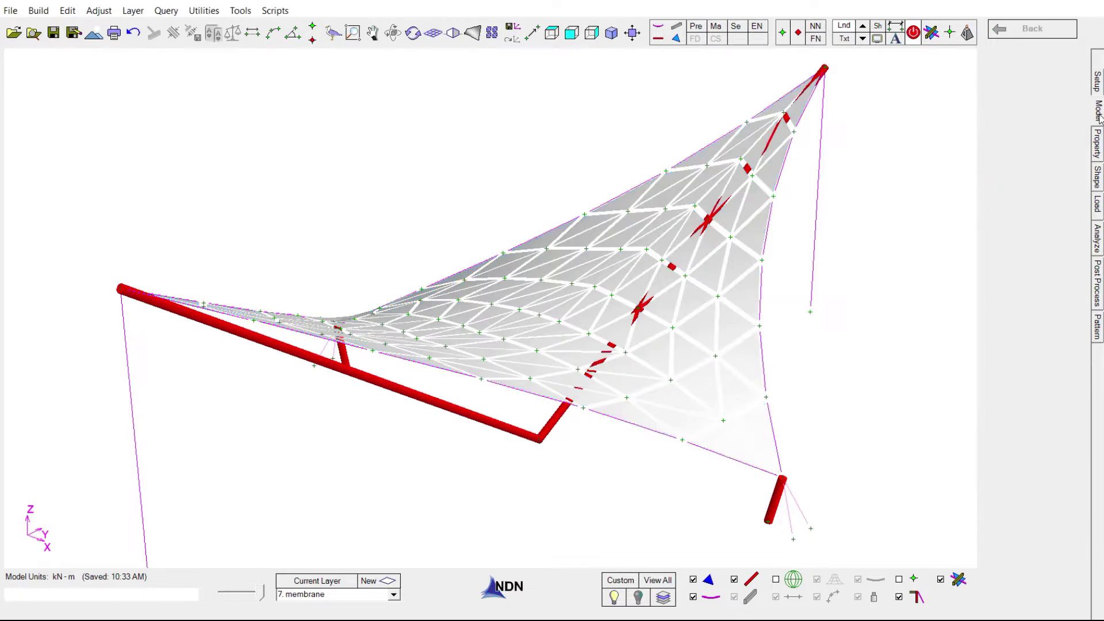
pyautogui.click(1097, 281)
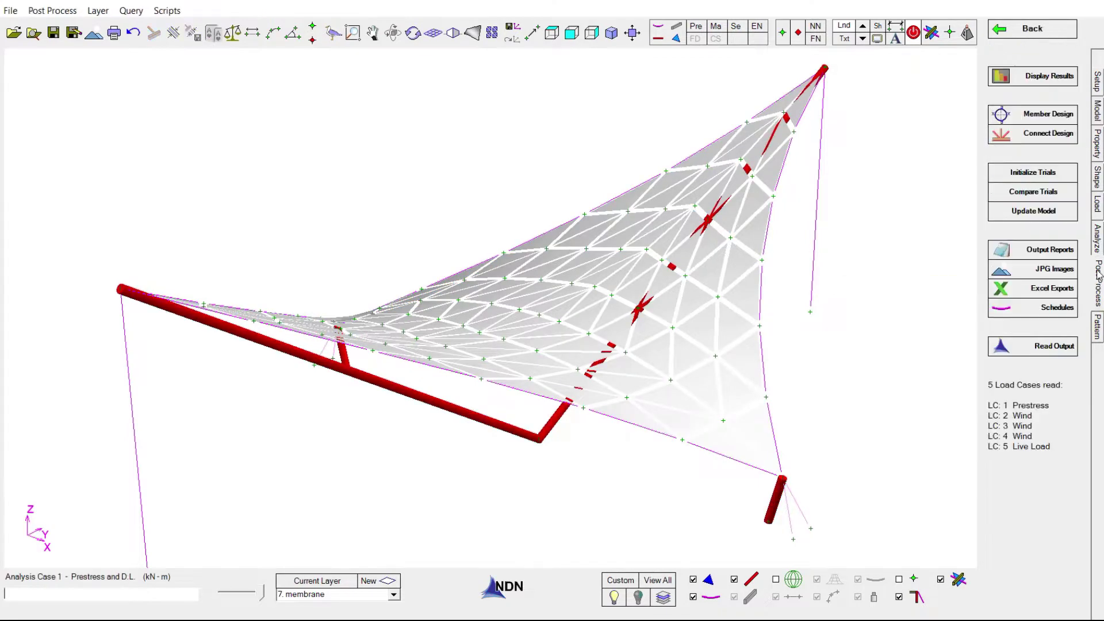
pyautogui.click(1049, 81)
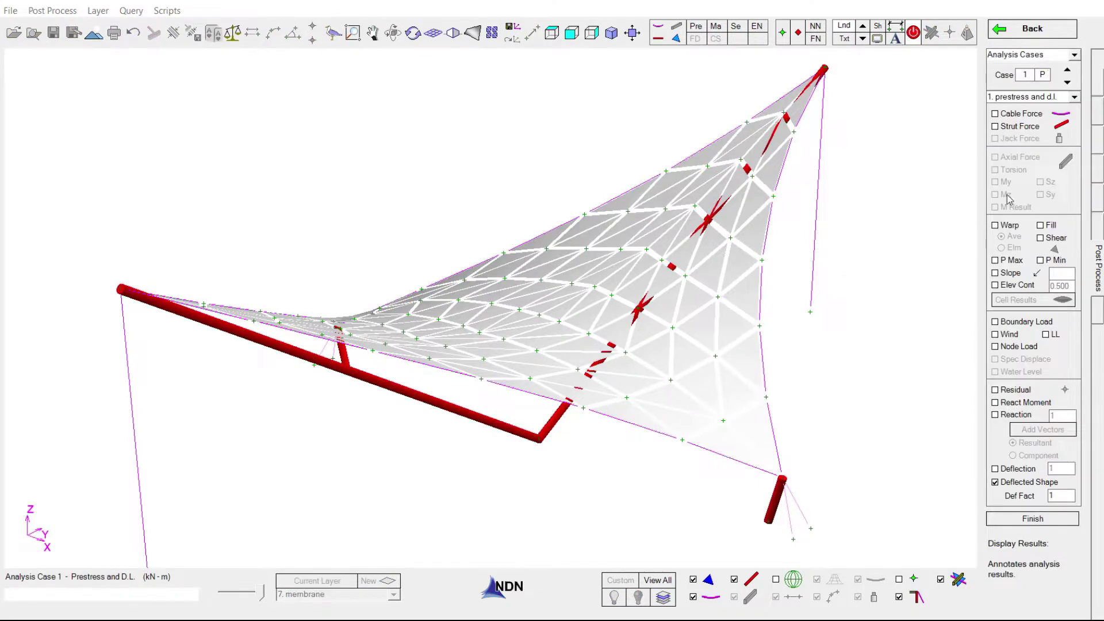
pyautogui.click(999, 225)
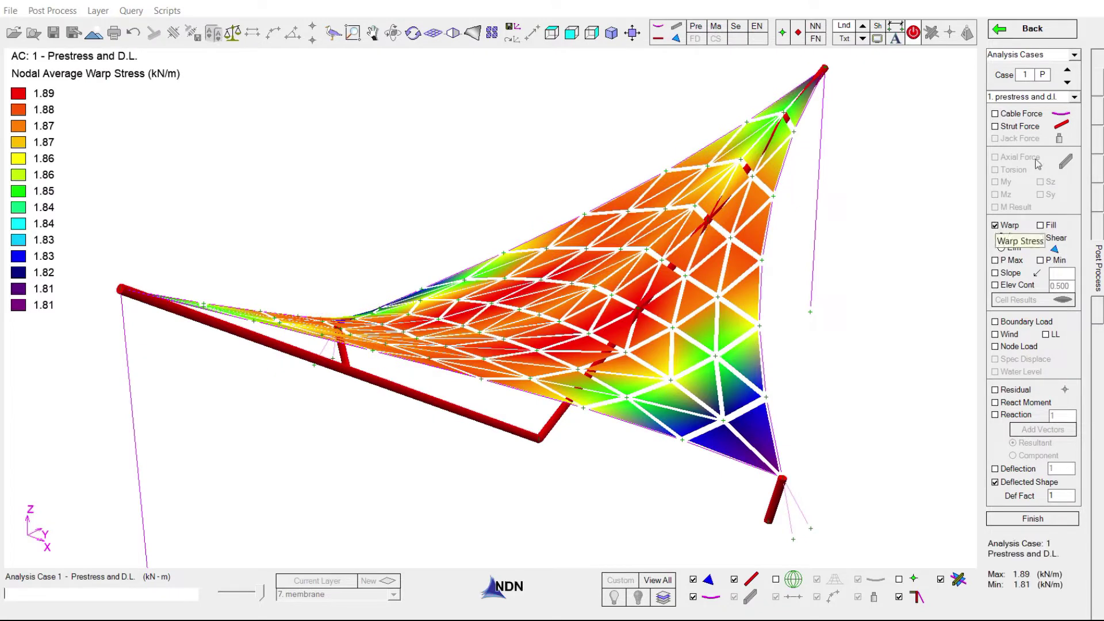
pyautogui.click(1067, 72)
pyautogui.click(1068, 71)
pyautogui.click(1068, 72)
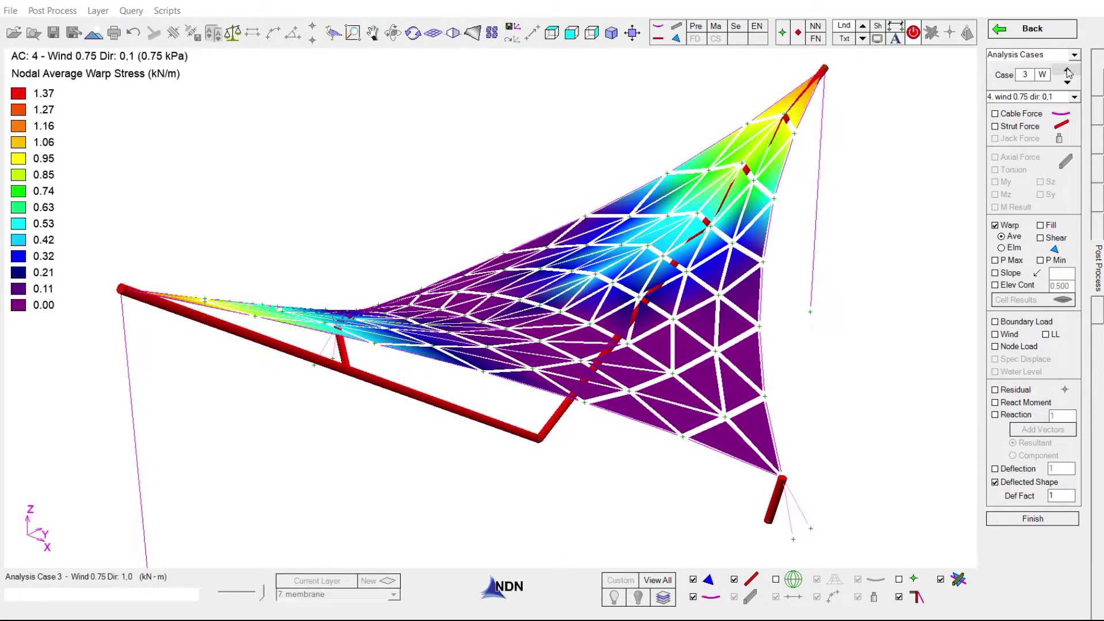
# - Show fill stress for analysis case 1, then return to modelling and orbit to a front view
pyautogui.click(1043, 226)
pyautogui.click(1068, 71)
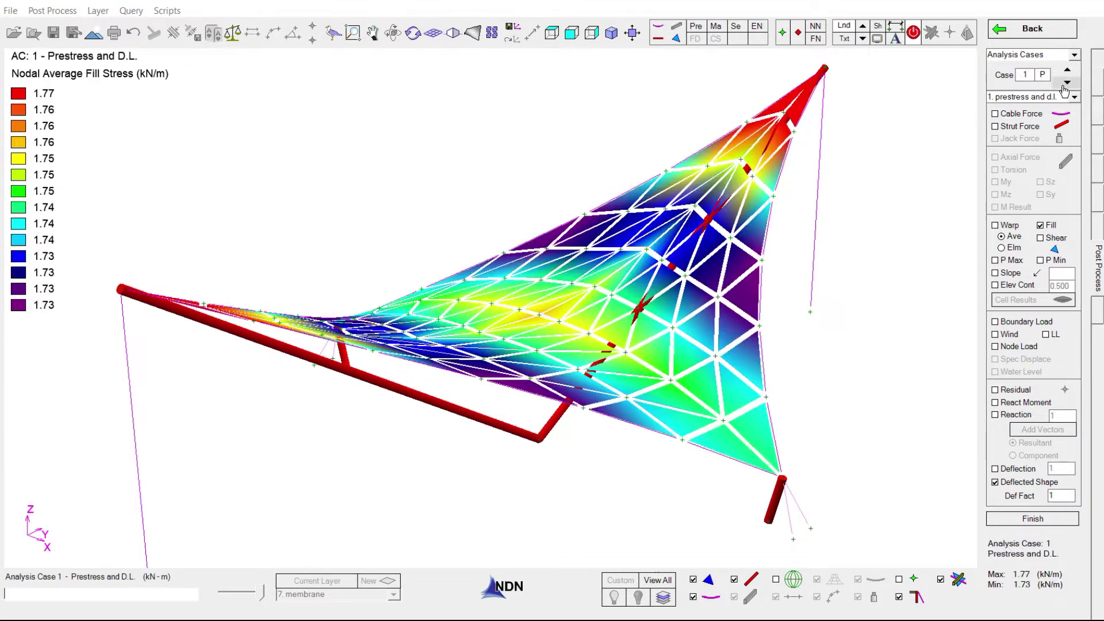
pyautogui.click(1034, 30)
pyautogui.click(1032, 353)
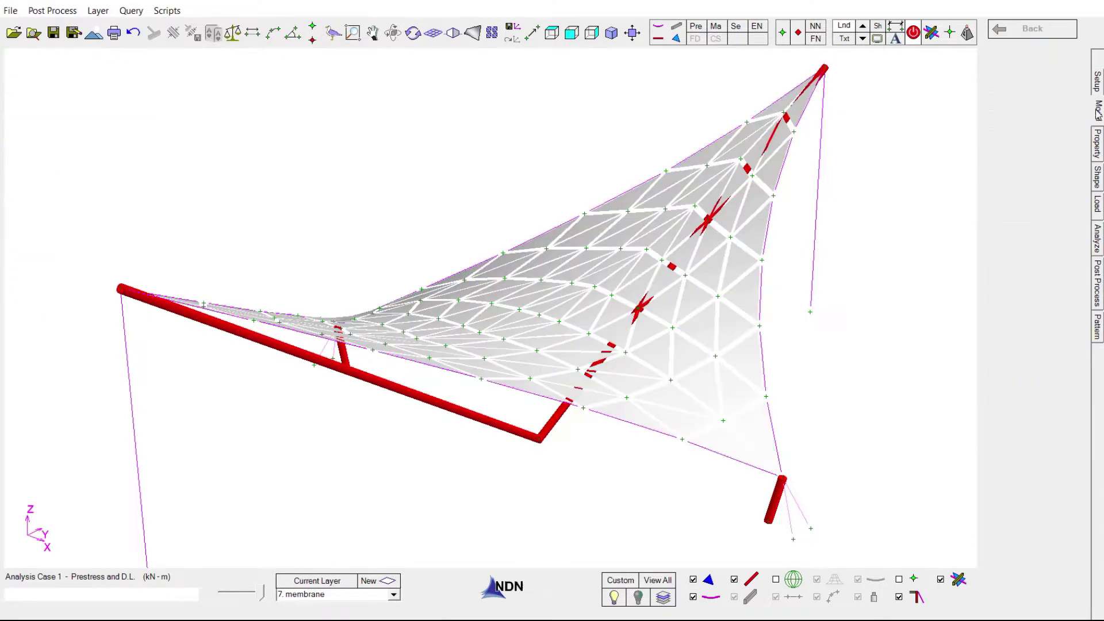
pyautogui.moveTo(873, 358); pyautogui.dragTo(585, 156)
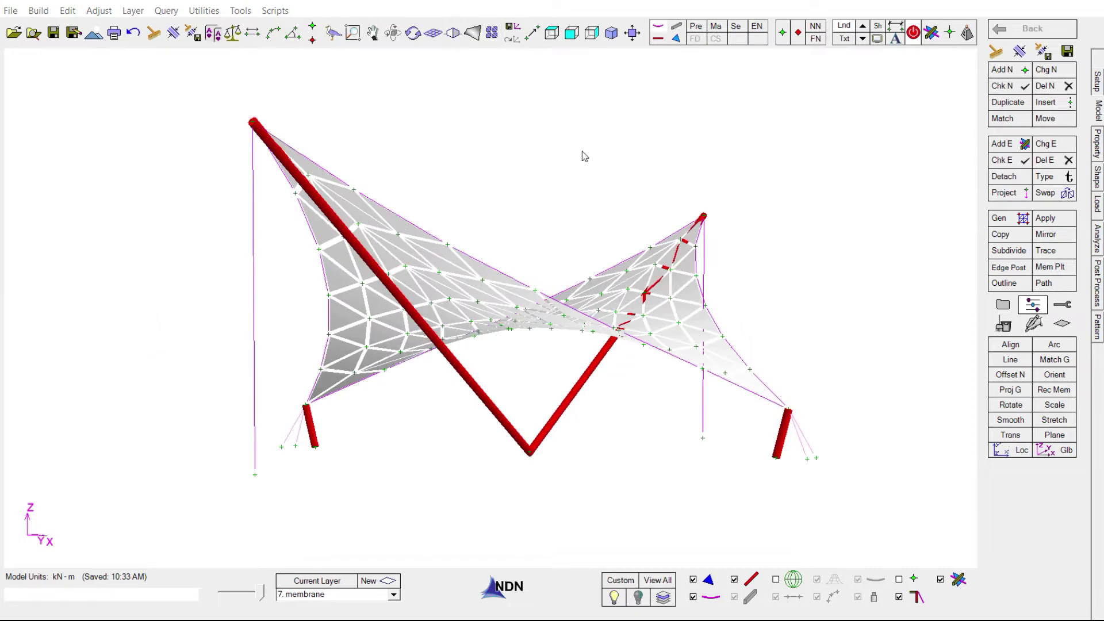
# - Colour cables by their WR 12 WR section, orbit around the model, then remove the colouring
pyautogui.click(738, 29)
pyautogui.moveTo(702, 310); pyautogui.dragTo(659, 313)
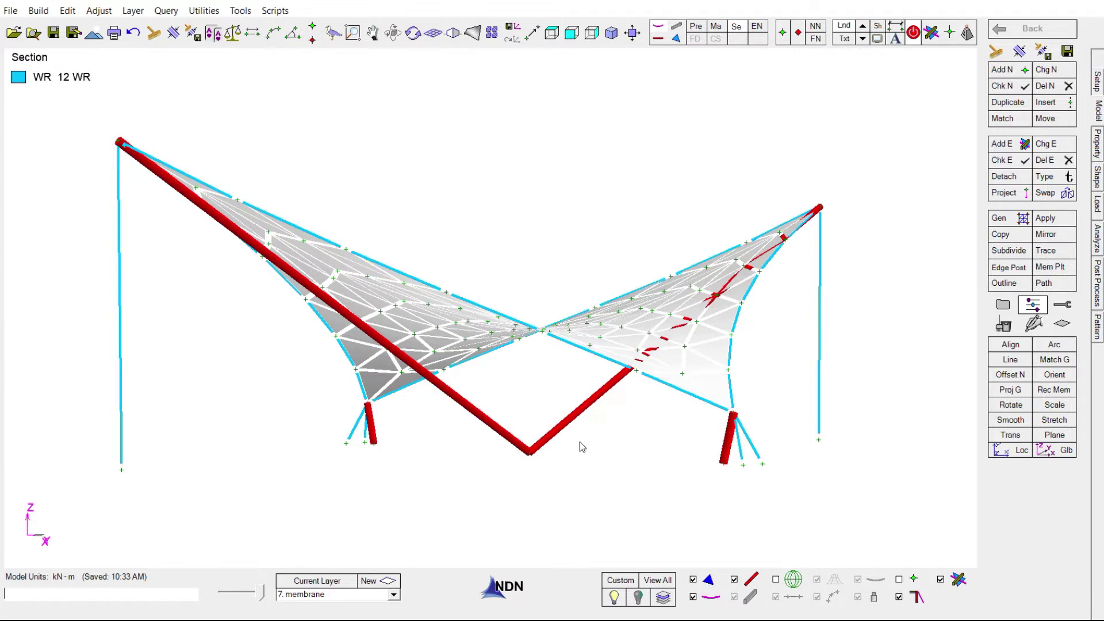
pyautogui.moveTo(584, 446); pyautogui.dragTo(645, 426, button='middle')
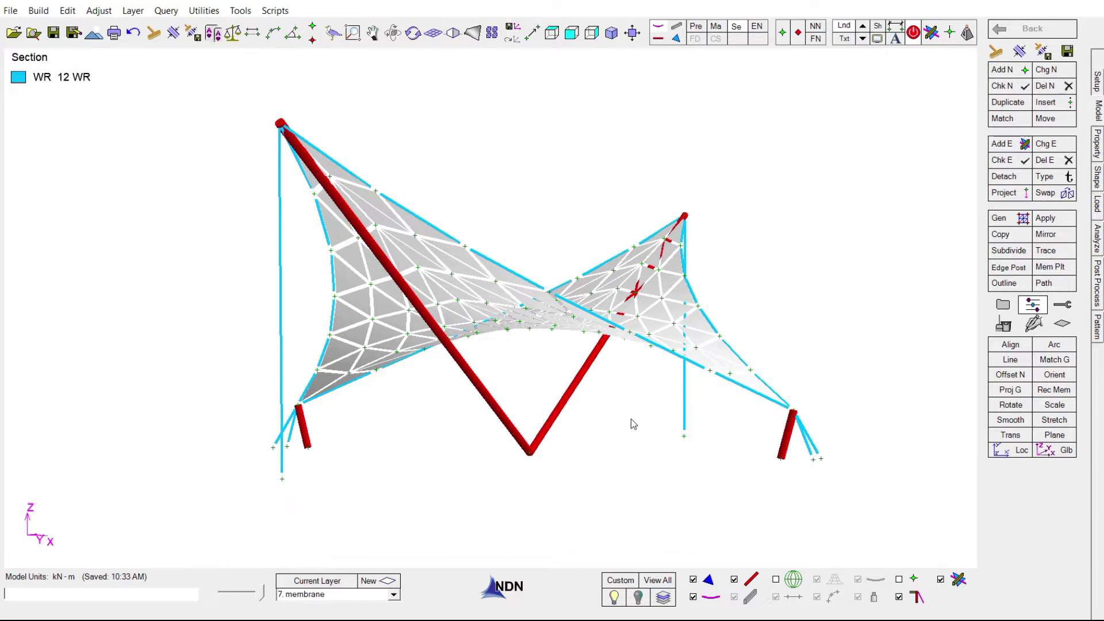
pyautogui.click(736, 31)
# - Bring up cable Member Design's Design Parameters, showing USA LRFD and load factors for five cases
pyautogui.click(1099, 281)
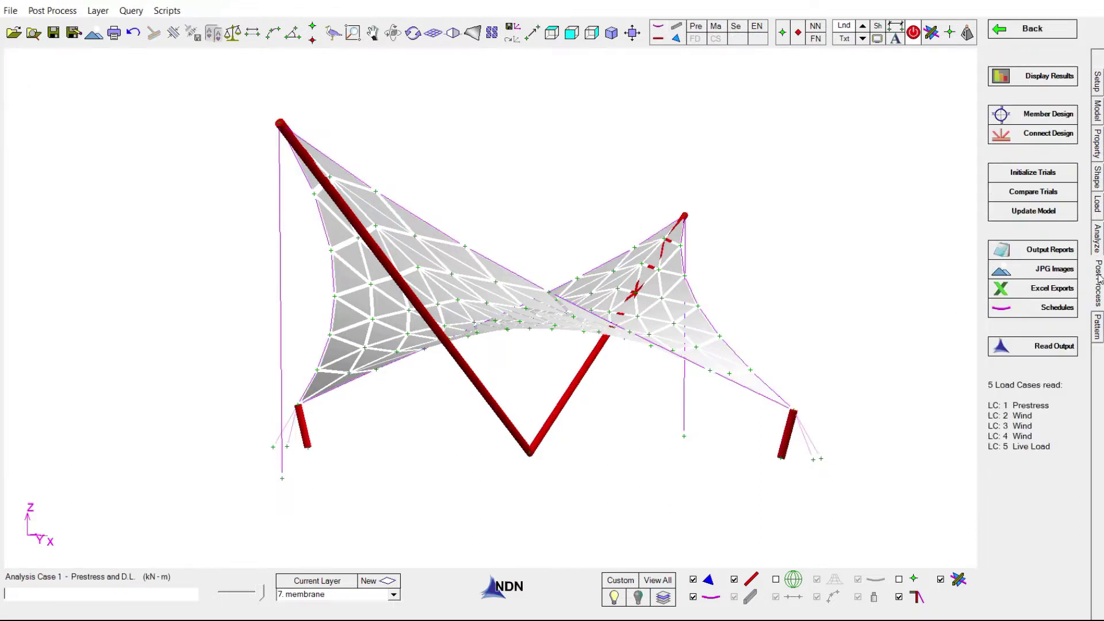
pyautogui.click(1014, 118)
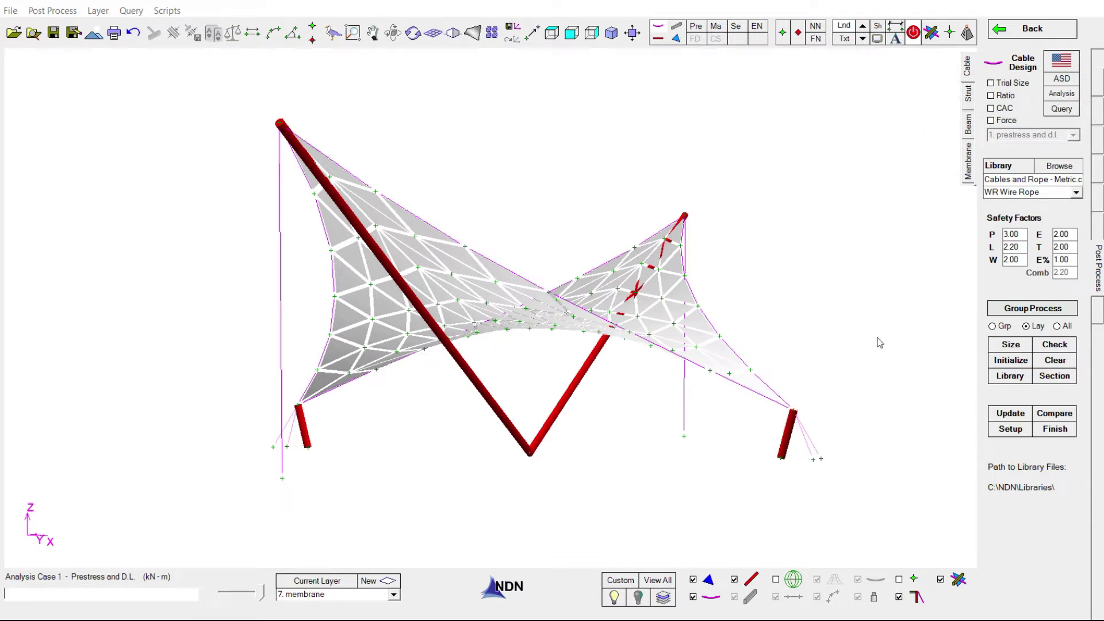
pyautogui.click(1063, 61)
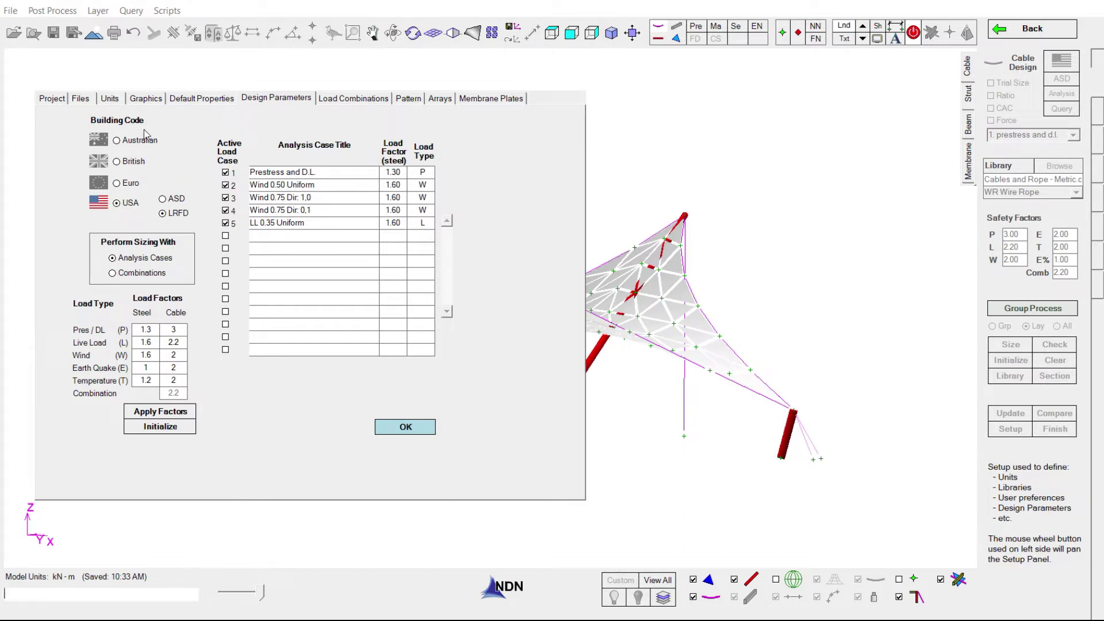
# - Choose the USA LRFD design method, keep sizing by Analysis Cases, and accept the parameters
pyautogui.click(162, 199)
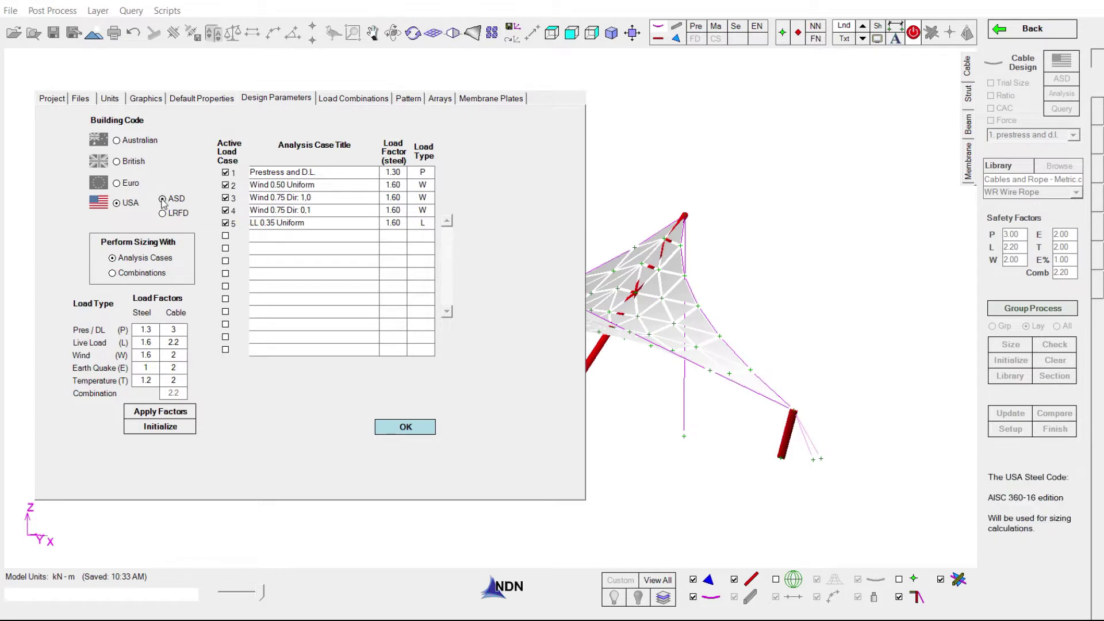
pyautogui.click(163, 214)
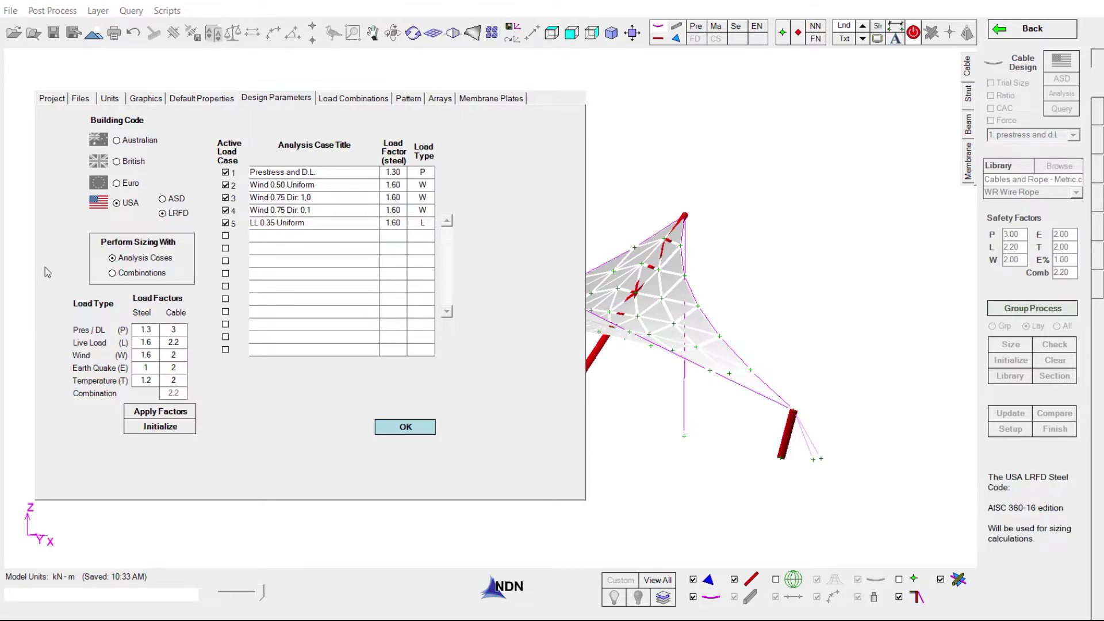
pyautogui.click(112, 273)
pyautogui.click(114, 259)
pyautogui.click(405, 425)
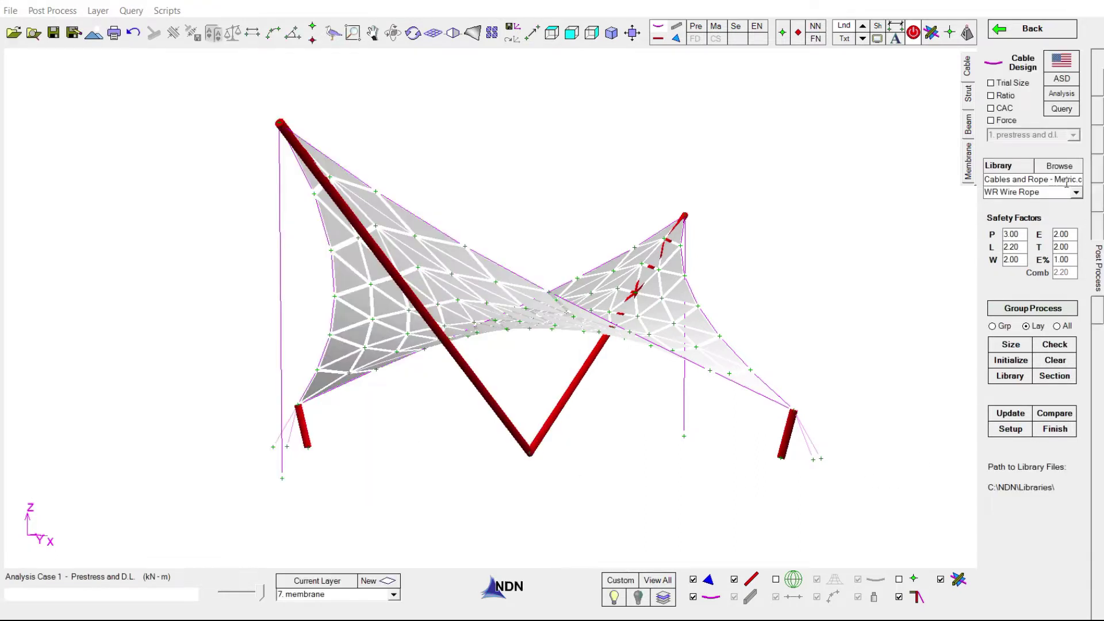
# - Keep the WR Wire Rope library and initialize every cable's trial size to WR 12 WR
pyautogui.click(1078, 196)
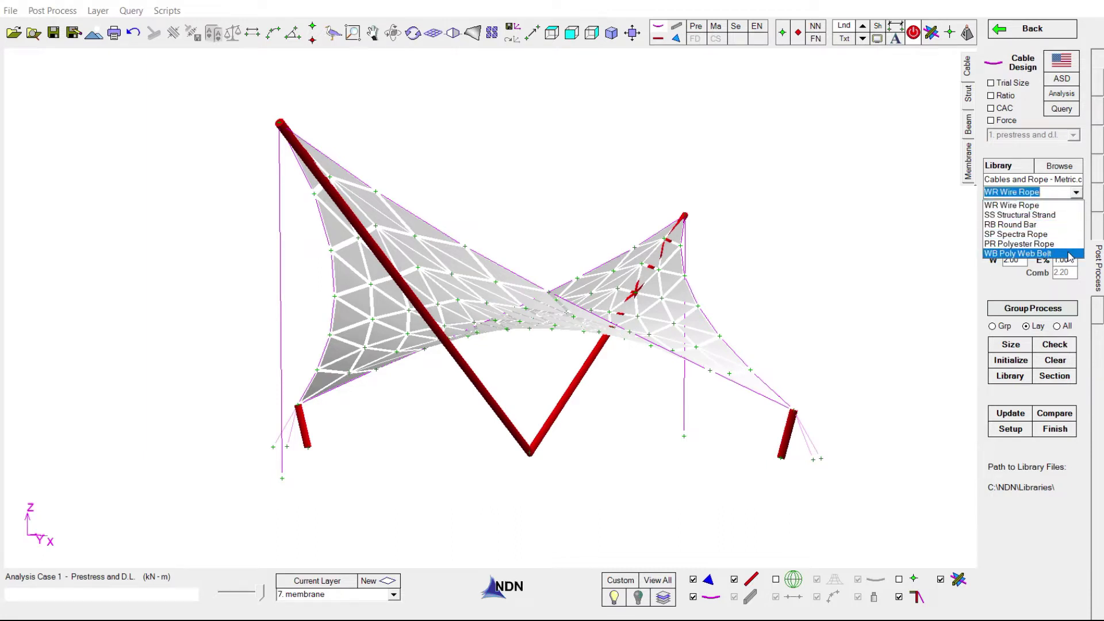
pyautogui.click(1067, 209)
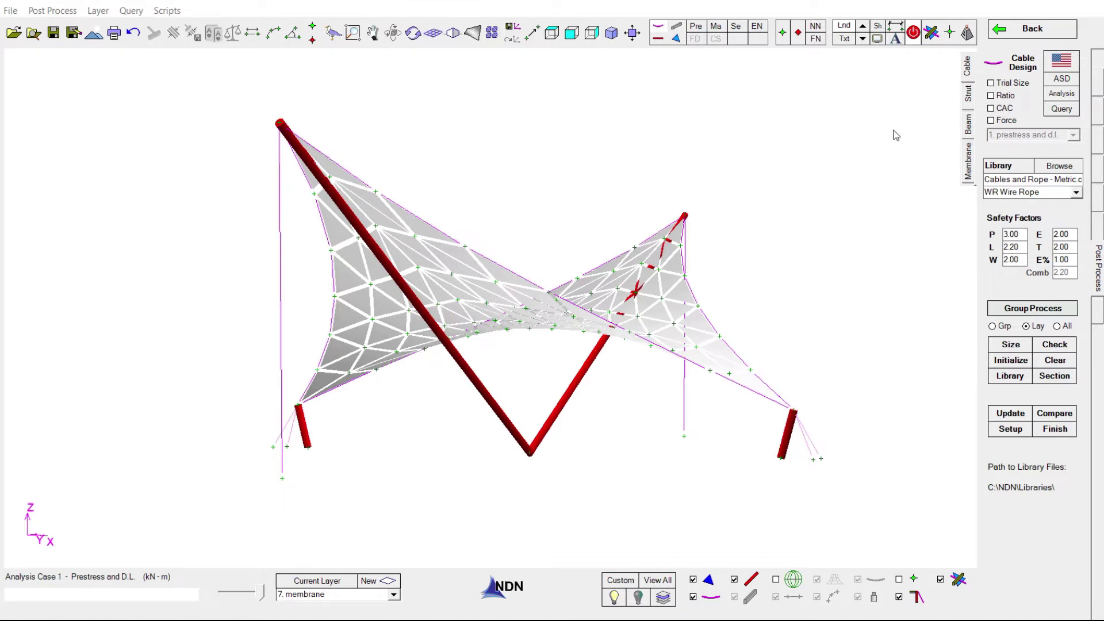
pyautogui.click(990, 83)
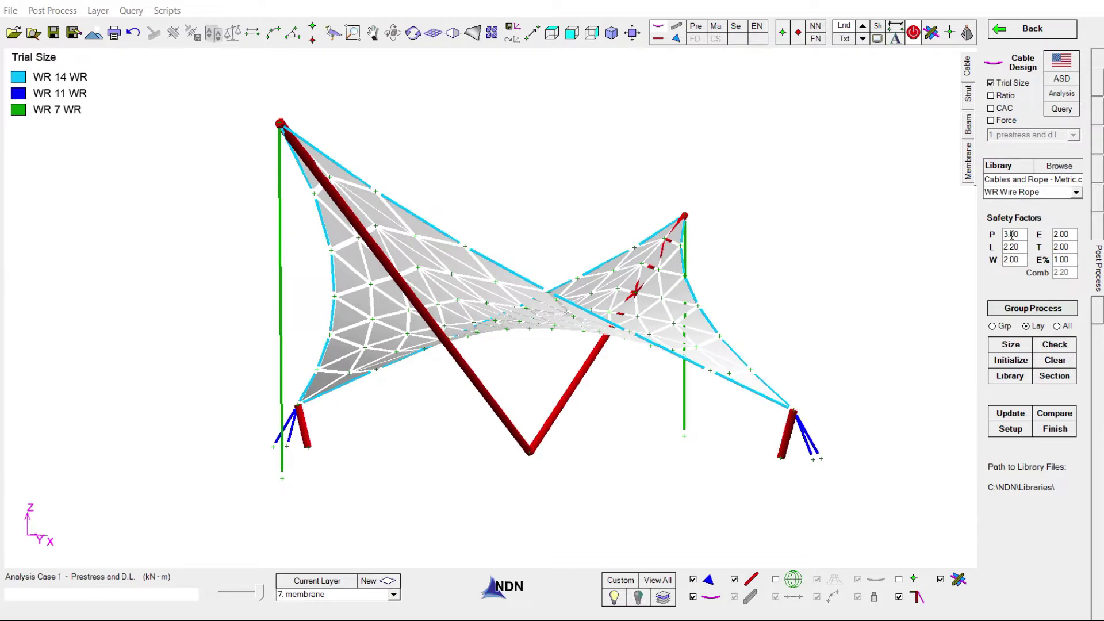
pyautogui.click(1011, 360)
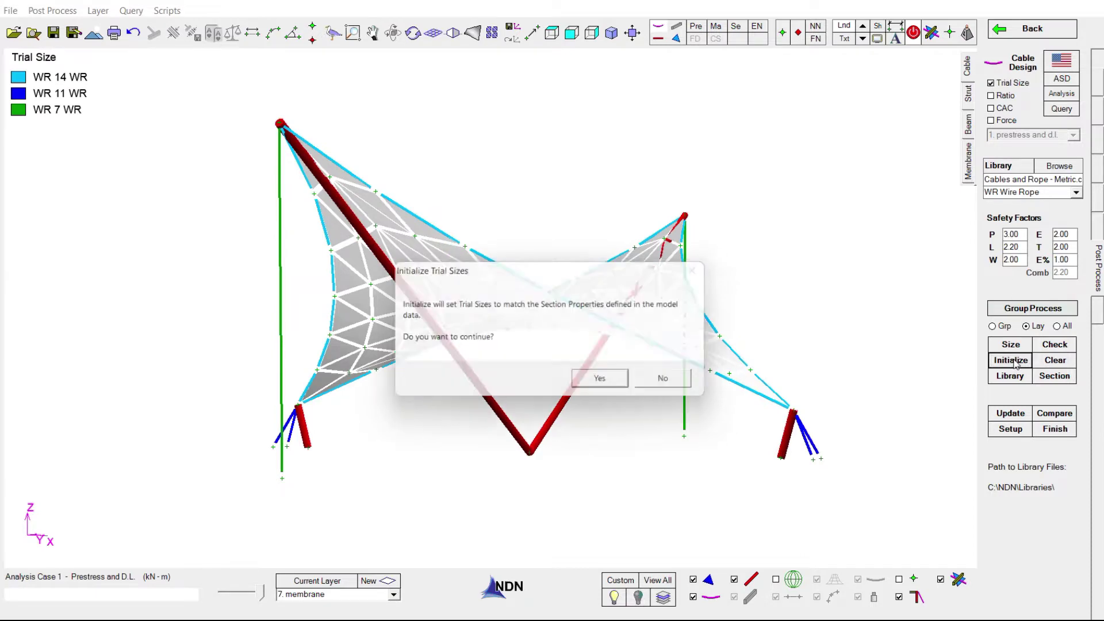
pyautogui.click(623, 382)
pyautogui.moveTo(779, 328); pyautogui.dragTo(743, 334, button='middle')
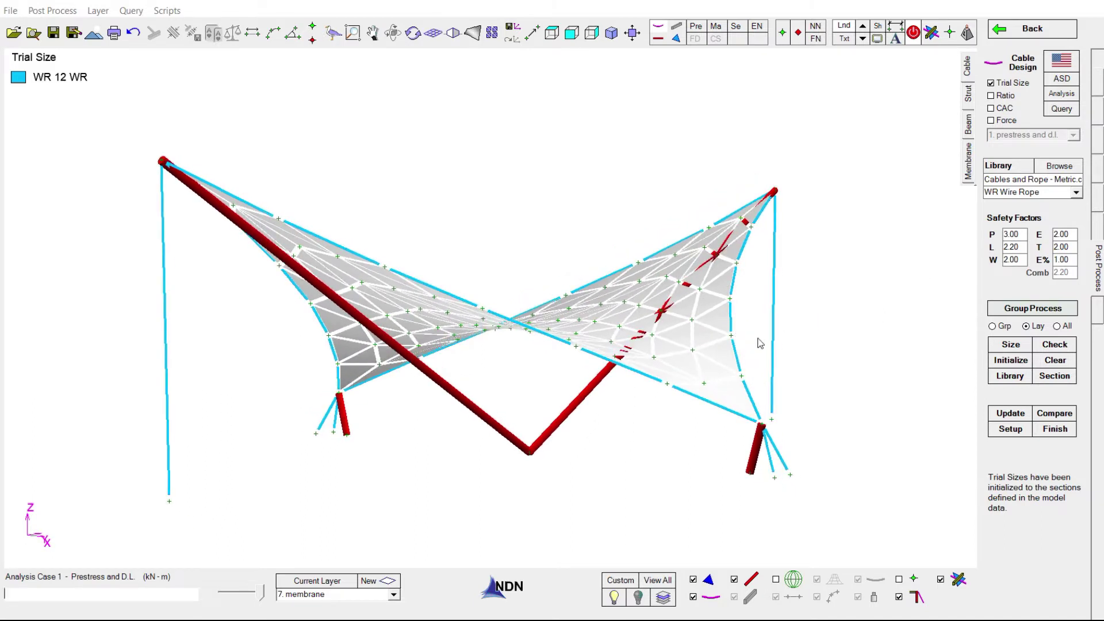
pyautogui.moveTo(759, 343); pyautogui.dragTo(759, 311, button='middle')
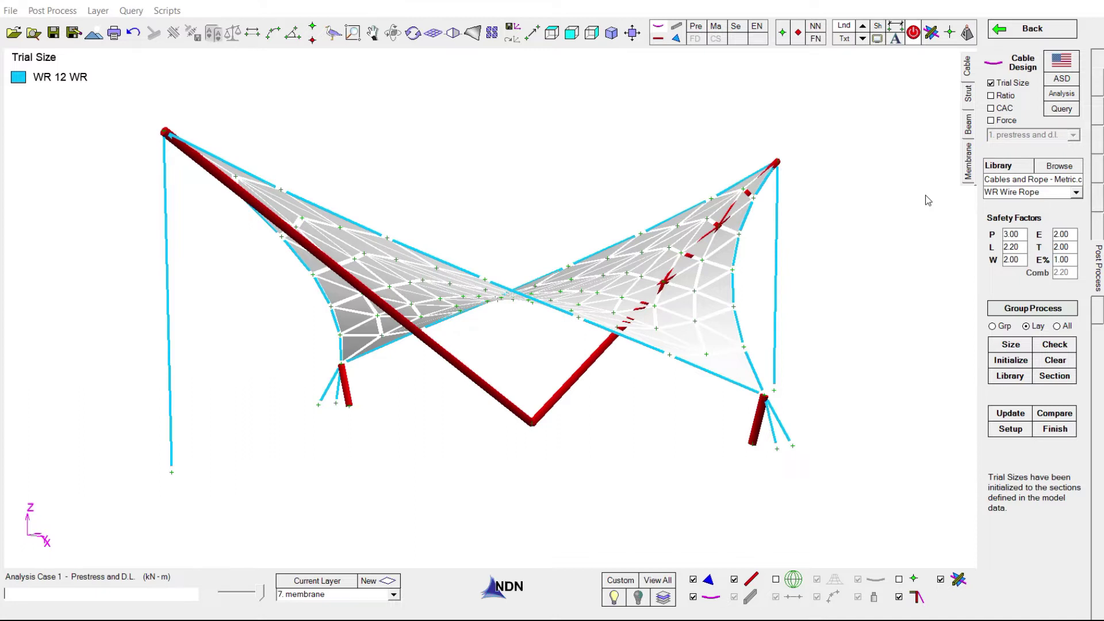
# - Check ratios, size all cables to WR 14, WR 11 and WR 7, and re-check to maximum 1.00
pyautogui.click(1049, 347)
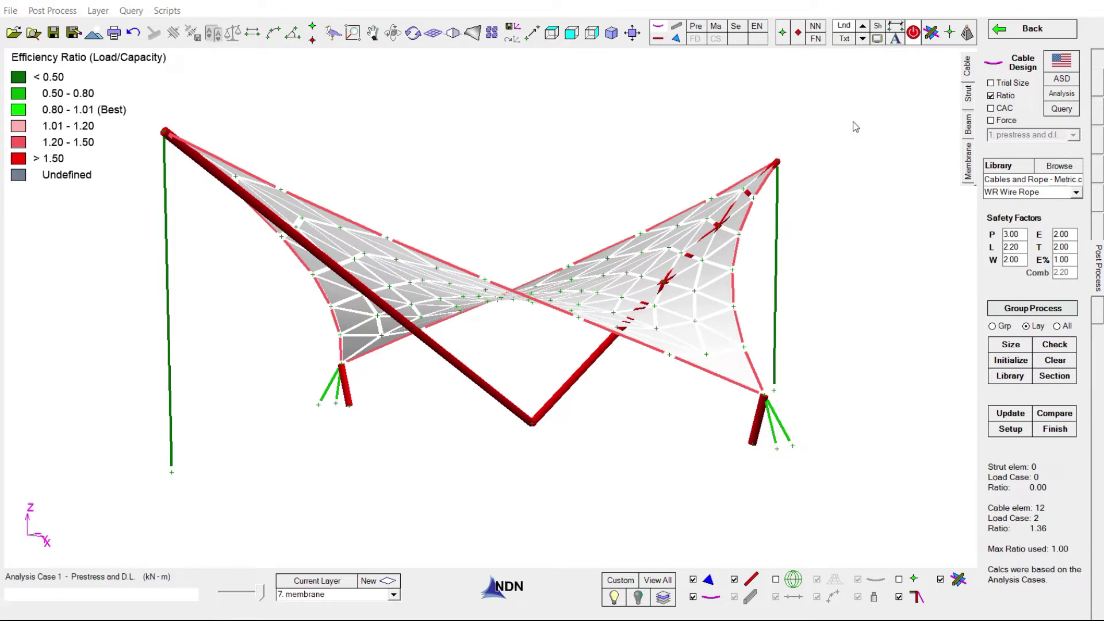
pyautogui.click(1004, 347)
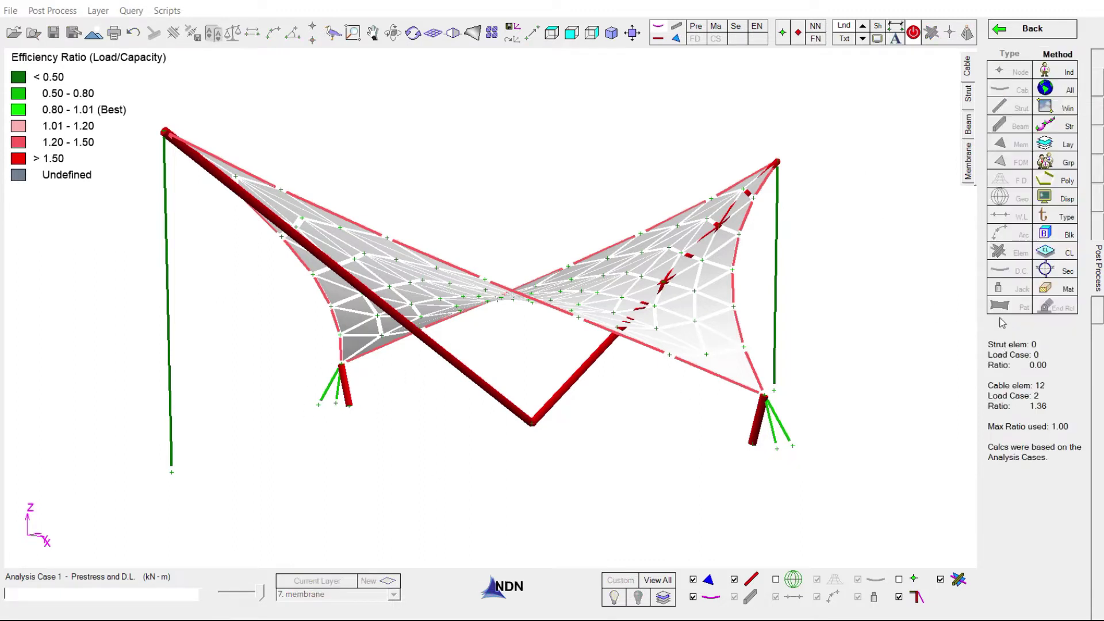
pyautogui.click(1056, 97)
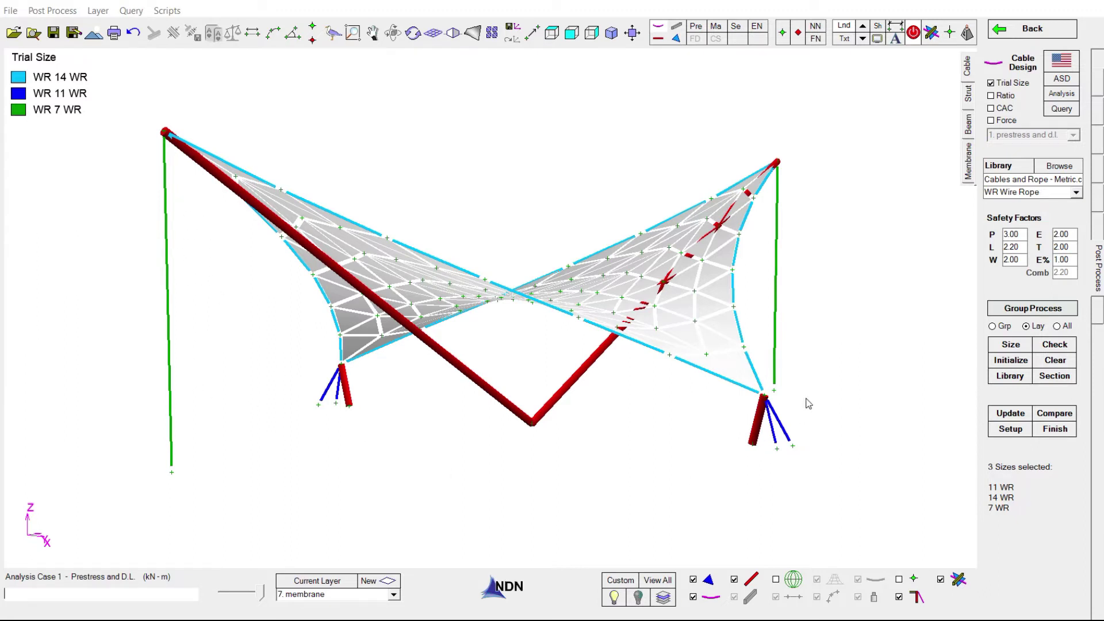
pyautogui.click(1048, 348)
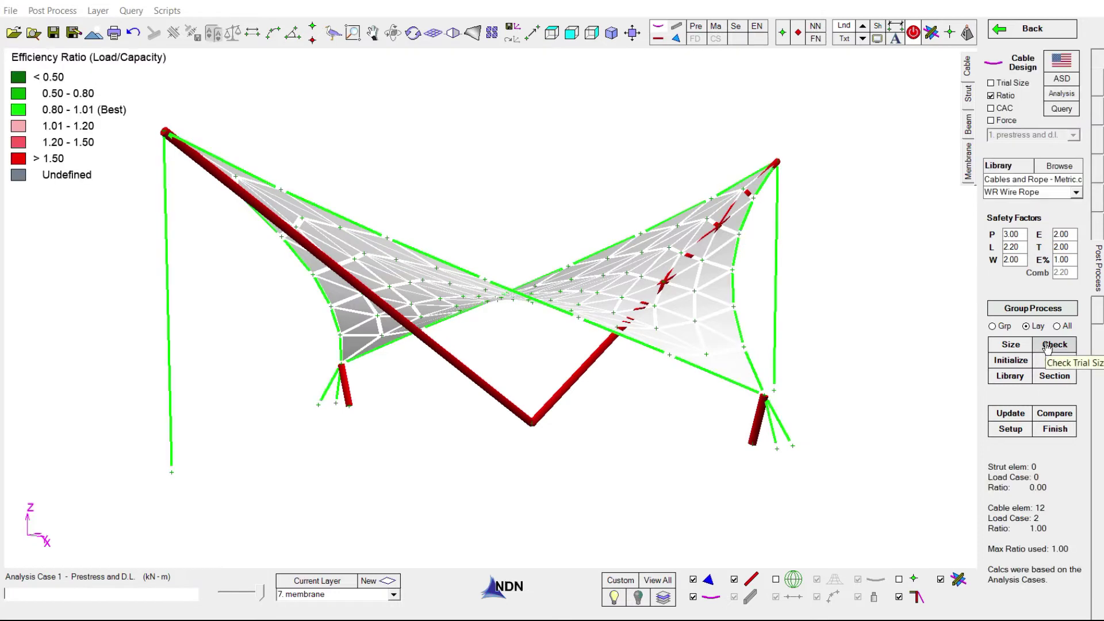
# - Update the model's cable section properties with the new WR 14/11/7 trial sizes and finish design
pyautogui.moveTo(834, 383); pyautogui.dragTo(850, 365, button='middle')
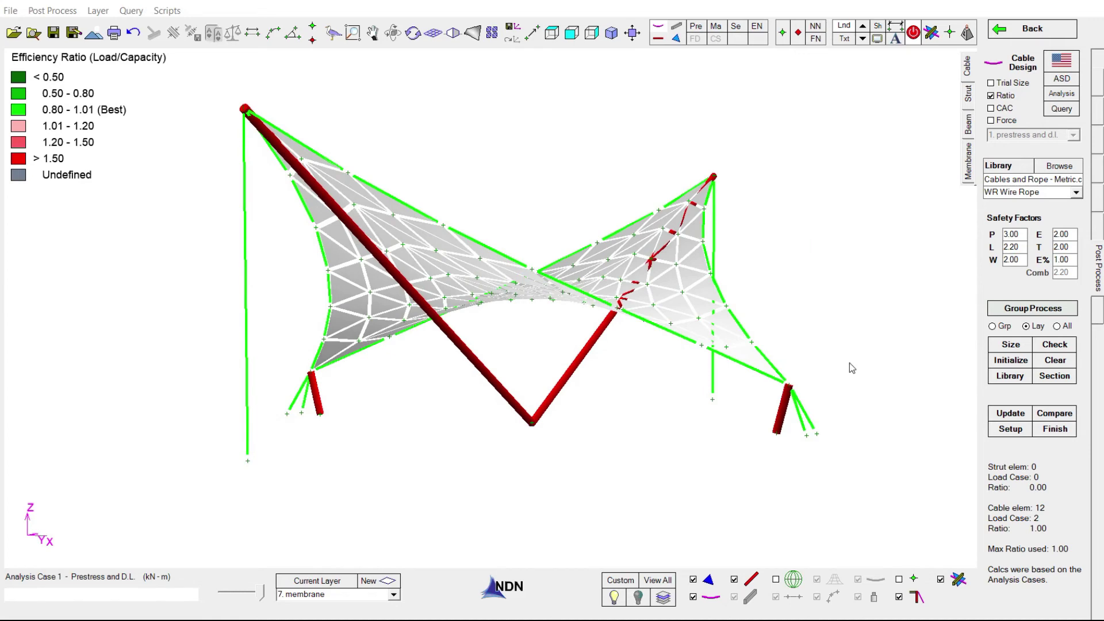
pyautogui.click(1003, 418)
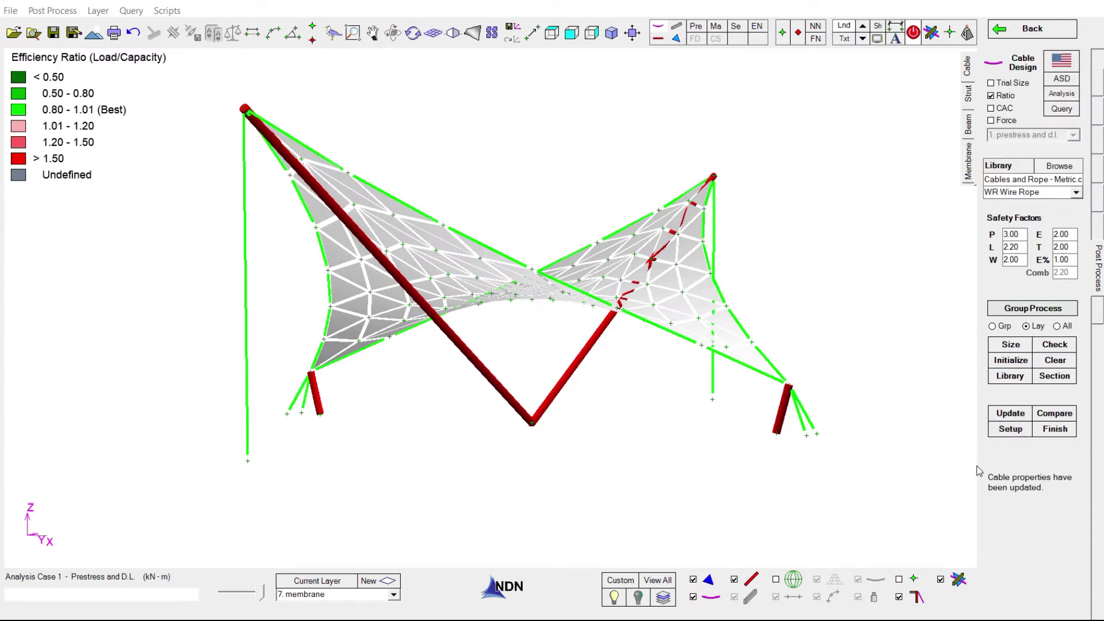
pyautogui.click(1055, 429)
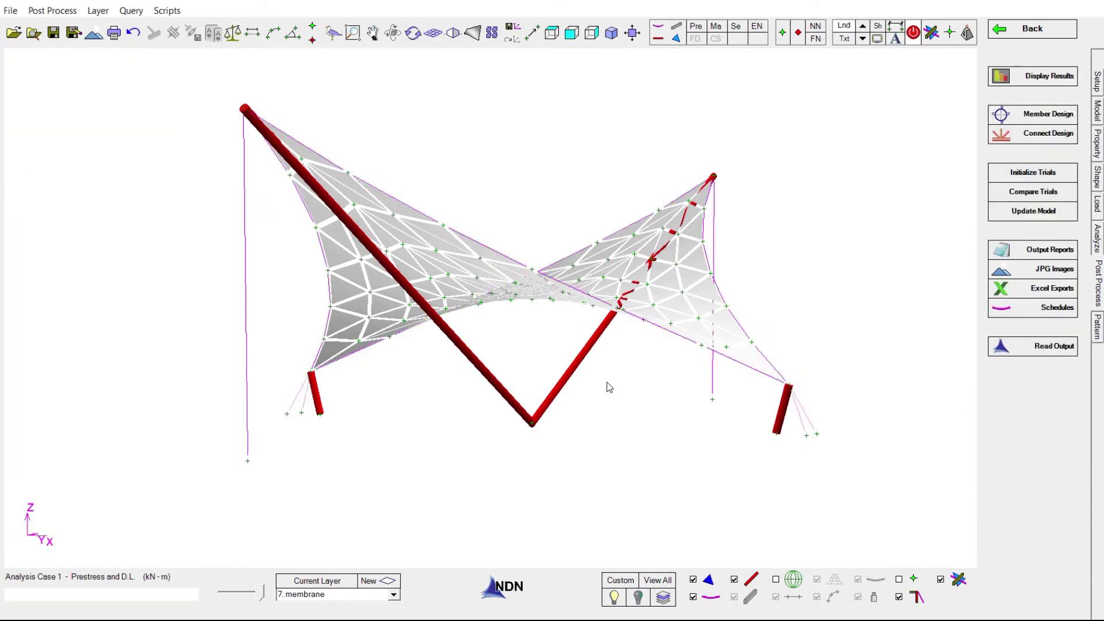
# - Rerun the analysis on the resized model so all five load cases converge
pyautogui.moveTo(606, 382); pyautogui.dragTo(578, 384, button='middle')
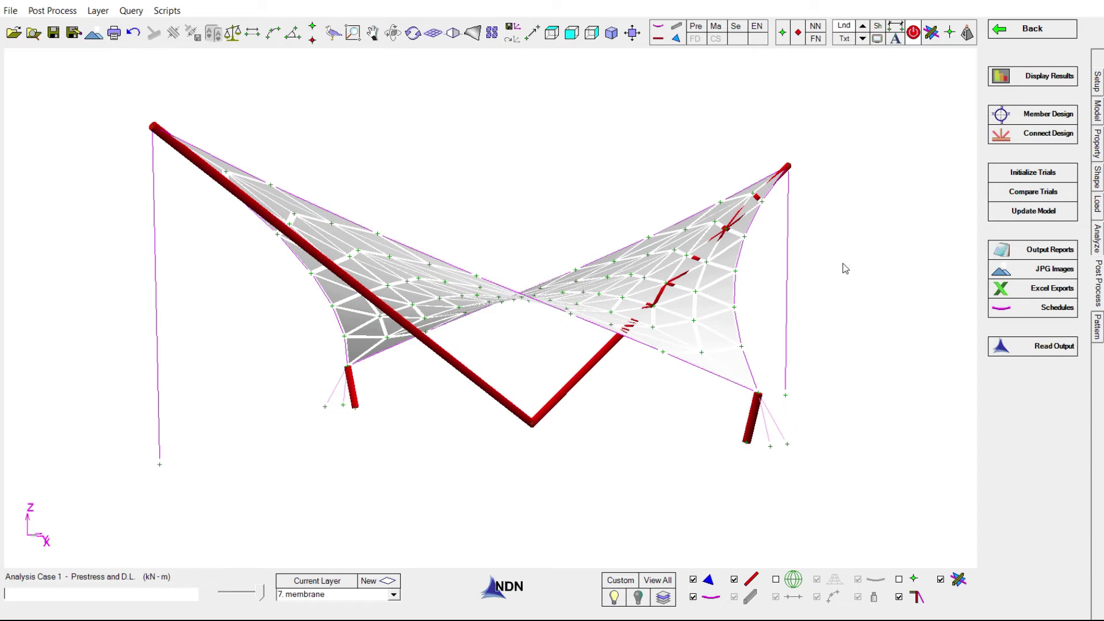
pyautogui.moveTo(841, 307); pyautogui.dragTo(883, 294, button='middle')
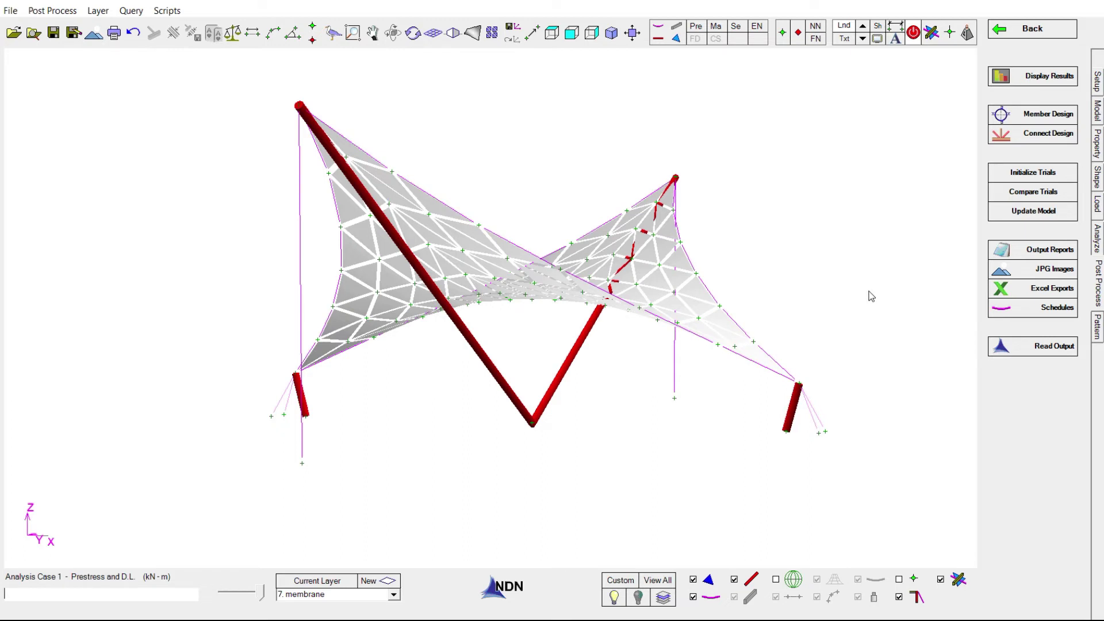
pyautogui.click(1096, 239)
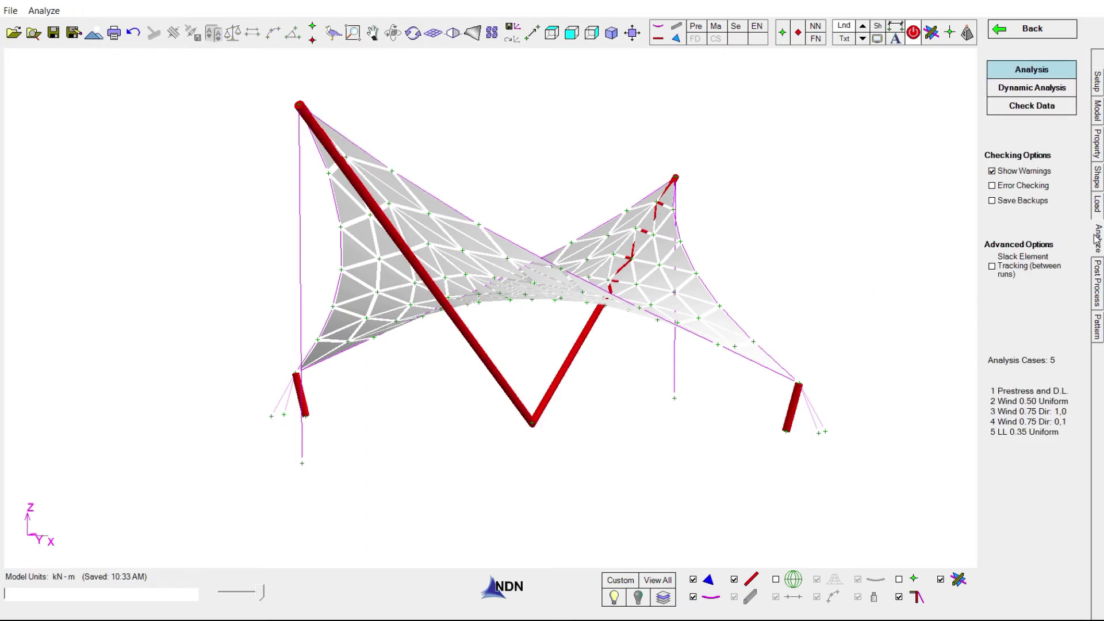
pyautogui.click(1032, 70)
pyautogui.click(1010, 316)
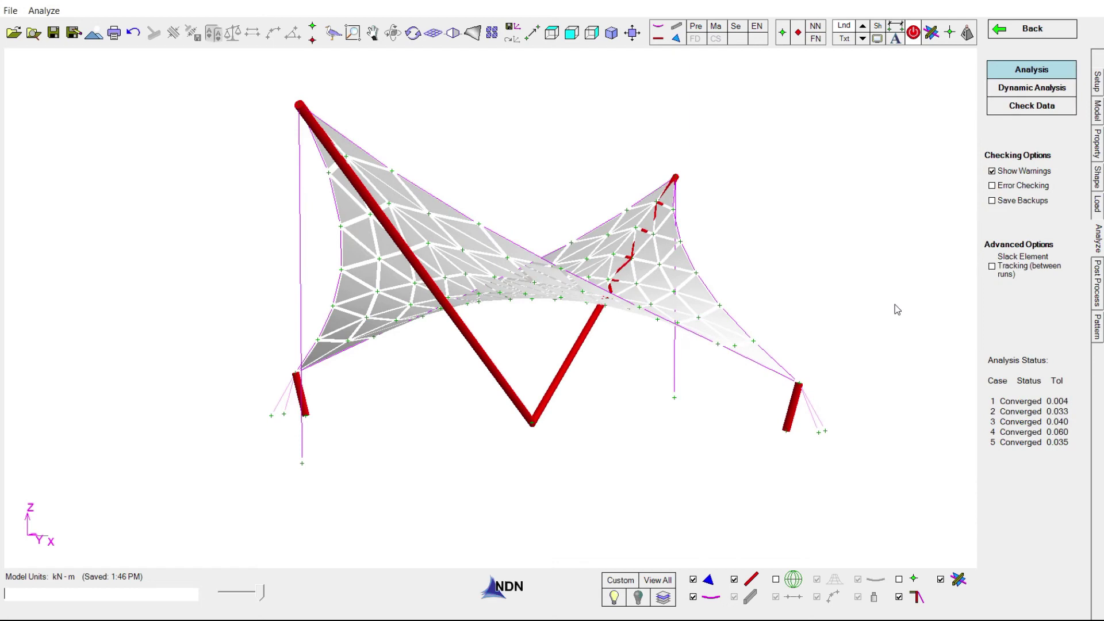
pyautogui.click(1099, 280)
# - Check cable efficiency ratios again, showing every cable green with maximum ratio 1.01
pyautogui.click(1027, 113)
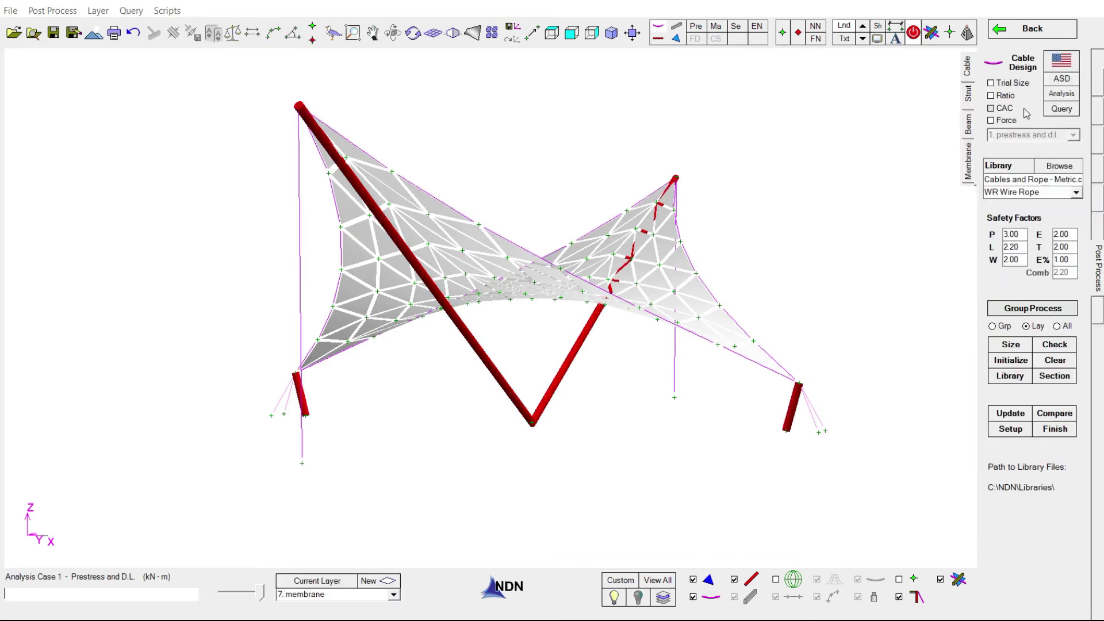
pyautogui.click(1054, 347)
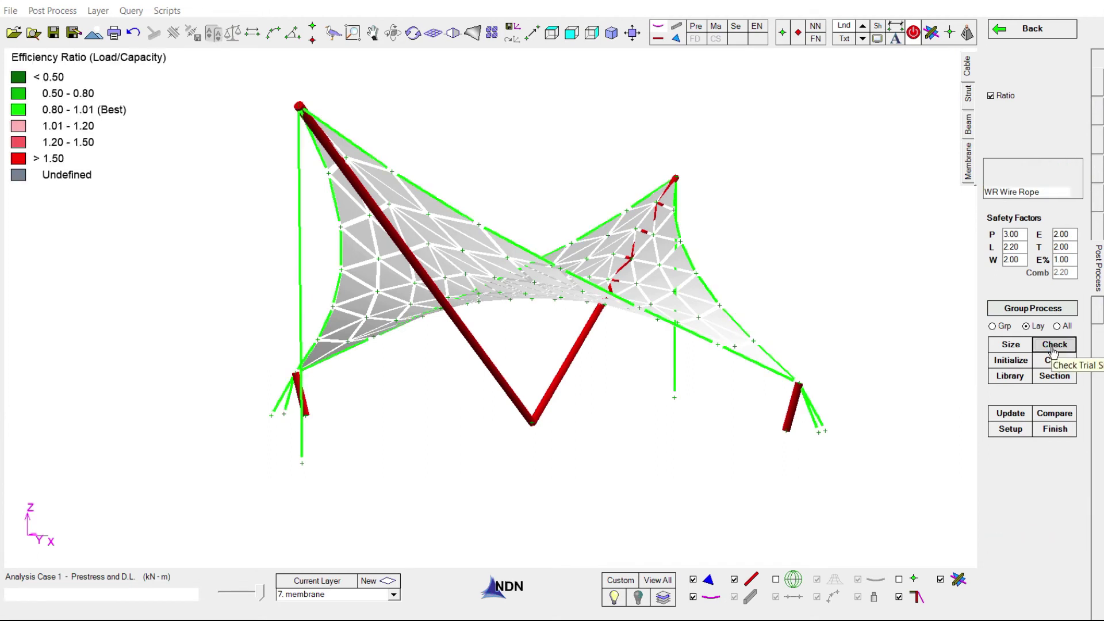